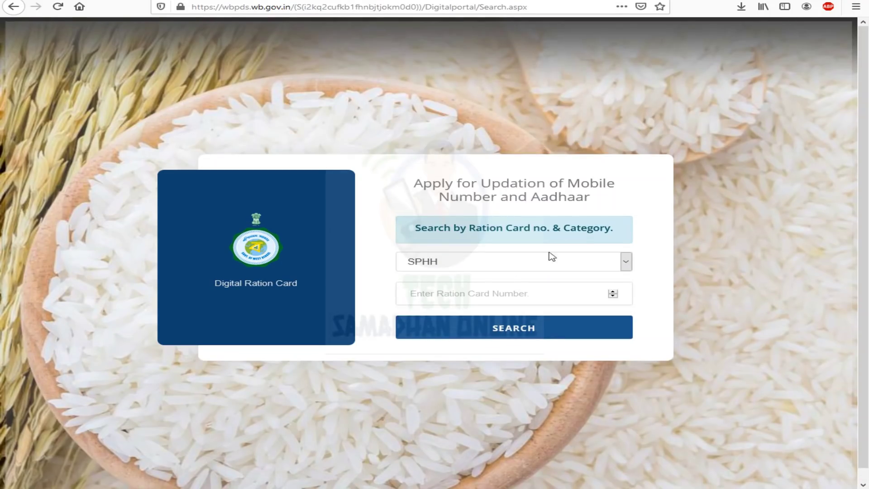
Step: Keep the SPHH category, paste the ration card number, and search for it
{"action": "left_click", "coordinate": [488, 270]}
{"action": "left_click", "coordinate": [489, 271]}
{"action": "left_click", "coordinate": [487, 271]}
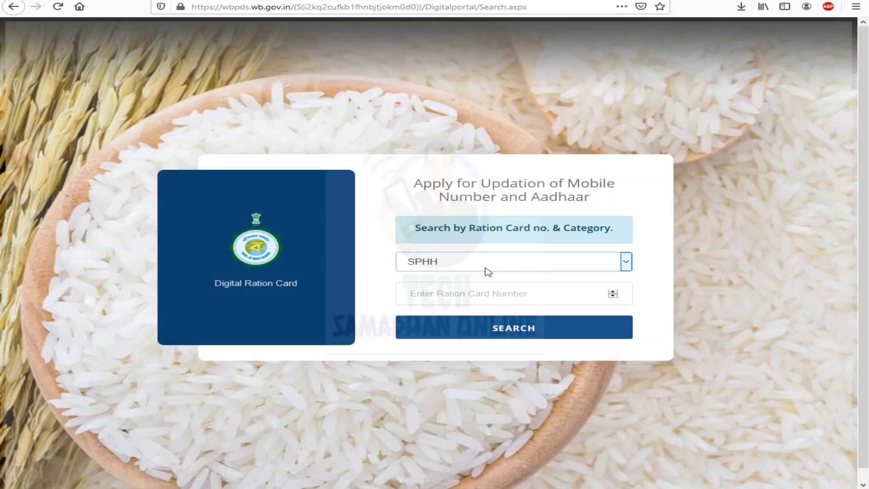
{"action": "left_click", "coordinate": [466, 293]}
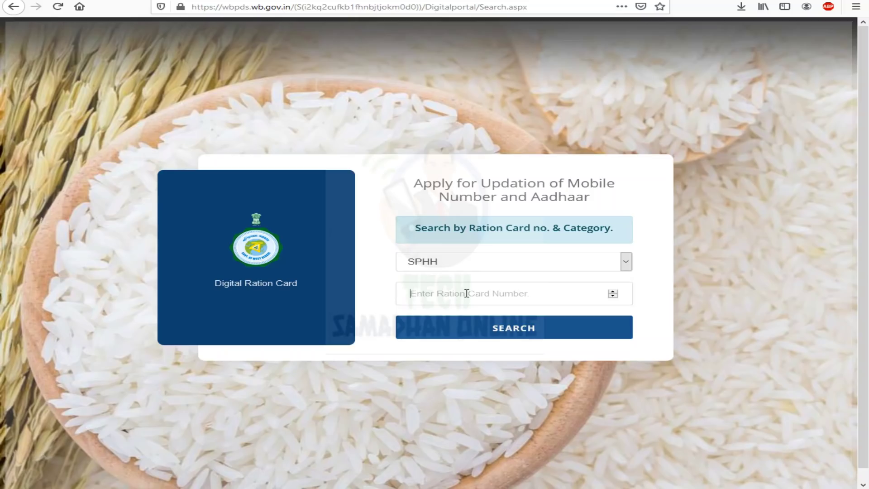
{"action": "key", "text": "ctrl+v"}
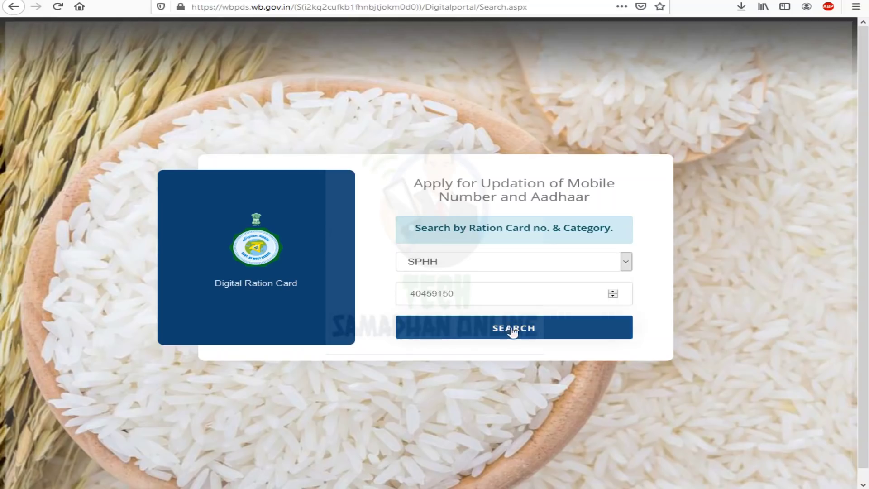
{"action": "left_click", "coordinate": [534, 331]}
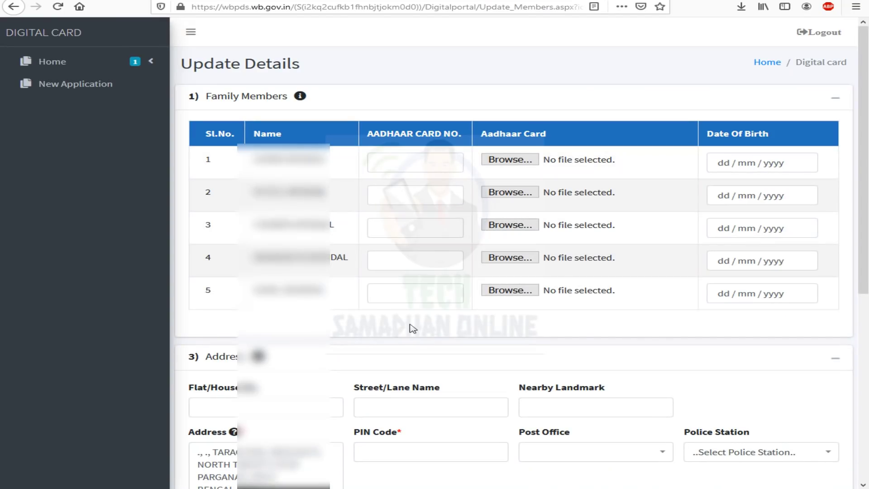
Step: Mark the member names and Aadhaar column, then try and erase a digit in row 1's Aadhaar field
{"action": "left_click_drag", "start_coordinate": [195, 145], "coordinate": [344, 307]}
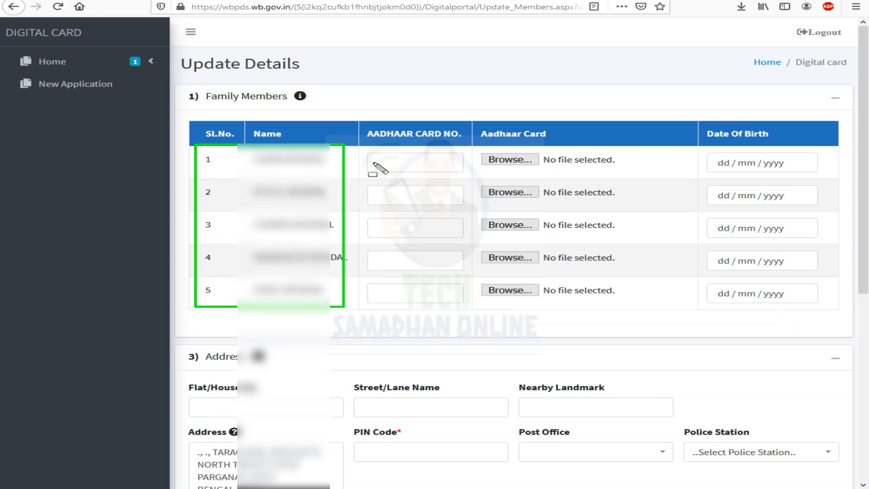
{"action": "mouse_move", "coordinate": [364, 144]}
{"action": "left_mouse_down"}
{"action": "mouse_move", "coordinate": [464, 246]}
{"action": "mouse_move", "coordinate": [469, 308]}
{"action": "left_mouse_up"}
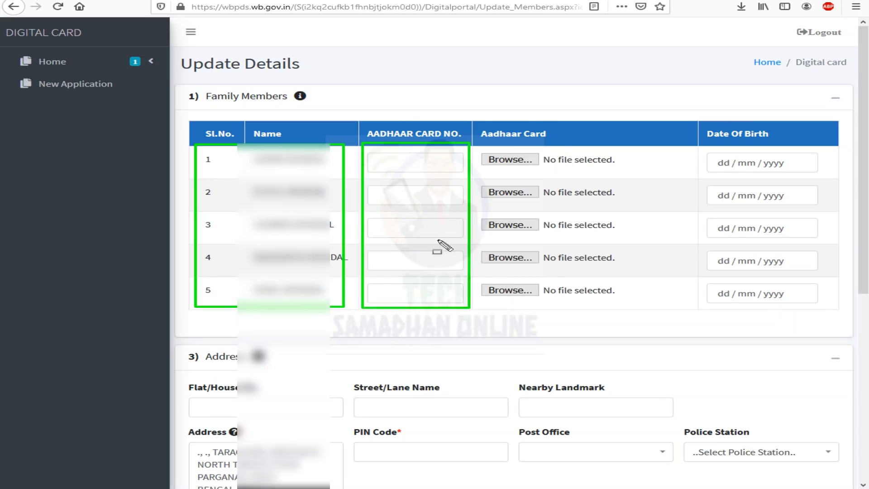
{"action": "key", "text": "Escape"}
{"action": "left_click", "coordinate": [405, 162]}
{"action": "type", "text": "955"}
{"action": "key", "text": "BackSpace"}
{"action": "key", "text": "BackSpace"}
{"action": "key", "text": "BackSpace"}
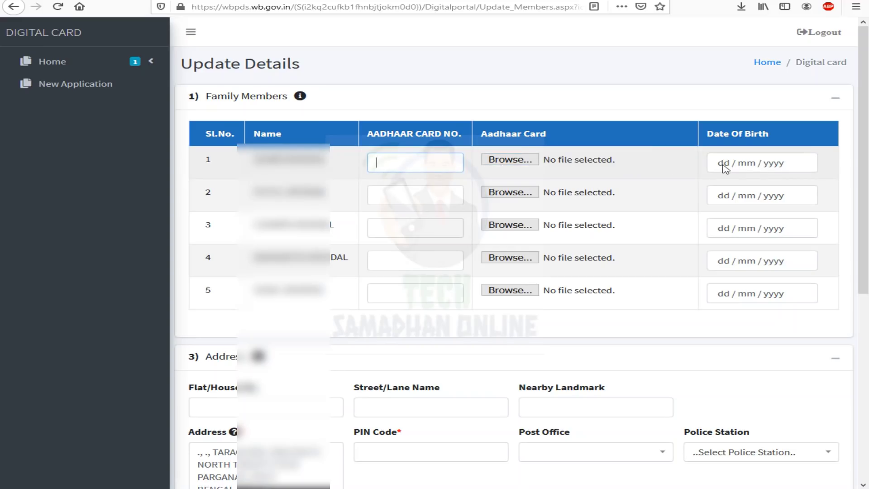
Step: Enter 05 / 04 / 0005 as the first family member's Date Of Birth
{"action": "left_click", "coordinate": [725, 164]}
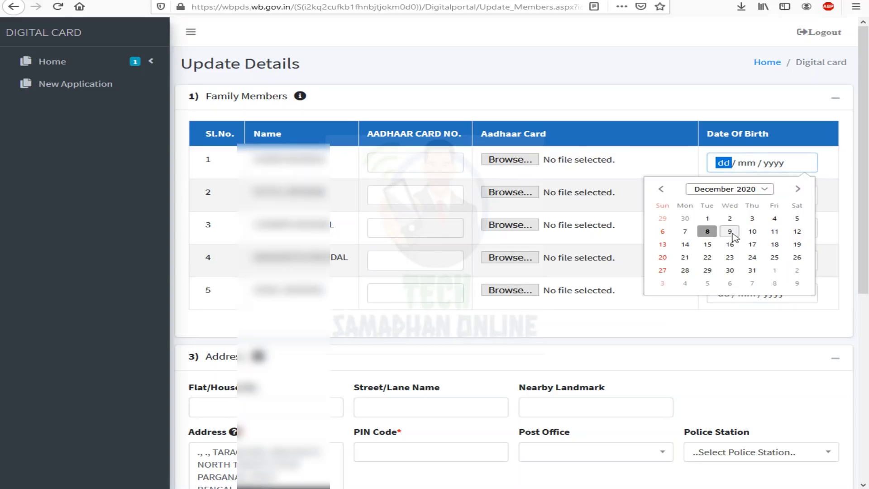
{"action": "type", "text": "05 / mm / yyyy"}
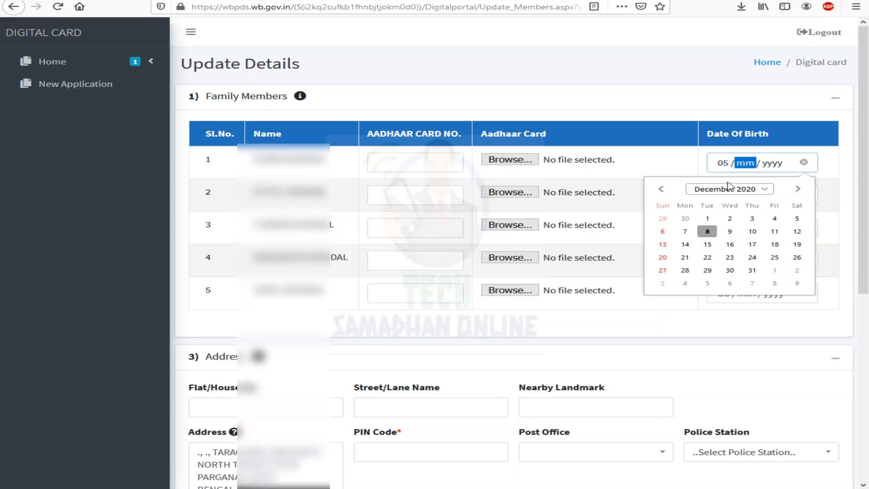
{"action": "type", "text": "045"}
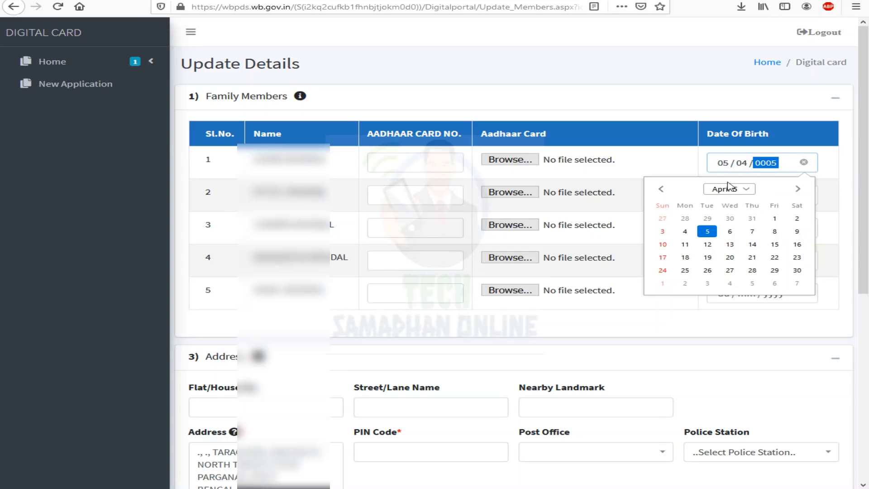
{"action": "left_click", "coordinate": [831, 165]}
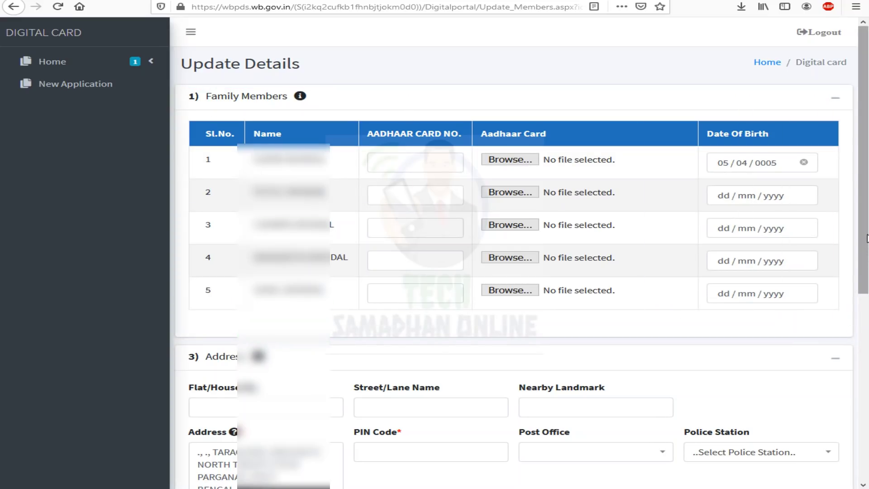
{"action": "scroll", "coordinate": [867, 238], "scroll_direction": "down", "scroll_amount": 6}
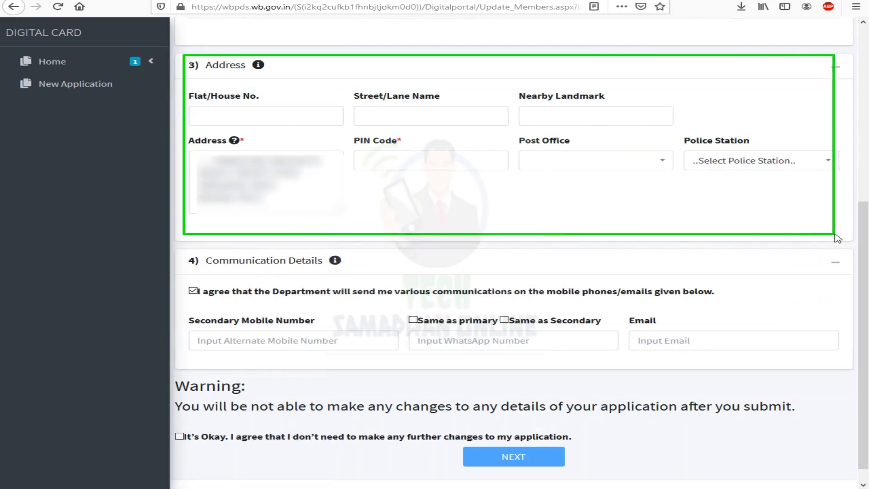
{"action": "left_click_drag", "start_coordinate": [189, 149], "coordinate": [345, 216]}
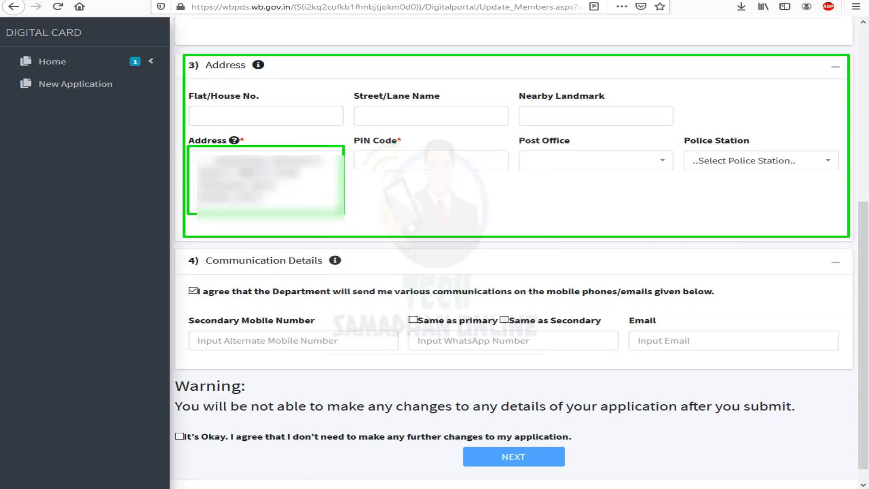
{"action": "mouse_move", "coordinate": [350, 129]}
{"action": "left_mouse_down"}
{"action": "mouse_move", "coordinate": [438, 170]}
{"action": "mouse_move", "coordinate": [513, 177]}
{"action": "left_mouse_up"}
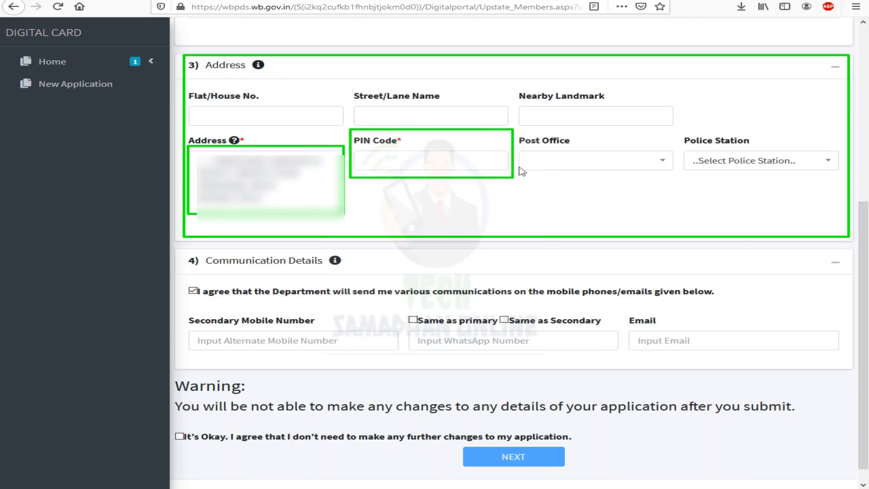
{"action": "left_click_drag", "start_coordinate": [518, 131], "coordinate": [675, 175]}
{"action": "mouse_move", "coordinate": [682, 124]}
{"action": "left_mouse_down"}
{"action": "mouse_move", "coordinate": [753, 167]}
{"action": "mouse_move", "coordinate": [841, 177]}
{"action": "left_mouse_up"}
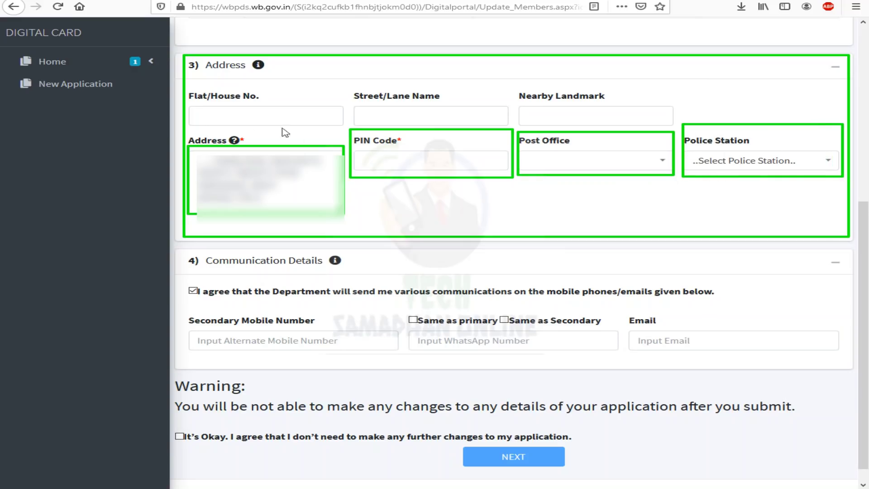
{"action": "mouse_move", "coordinate": [186, 101]}
{"action": "left_mouse_down"}
{"action": "mouse_move", "coordinate": [358, 137]}
{"action": "mouse_move", "coordinate": [348, 131]}
{"action": "left_mouse_up"}
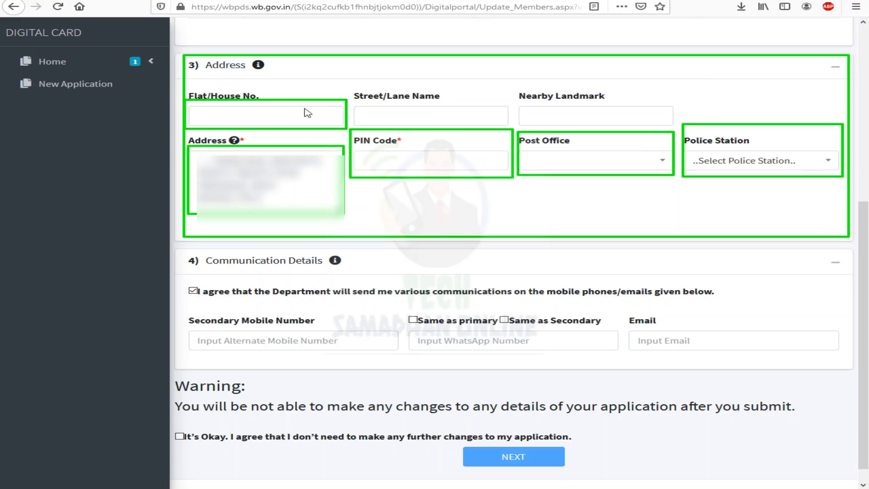
{"action": "left_click_drag", "start_coordinate": [218, 115], "coordinate": [309, 116]}
{"action": "mouse_move", "coordinate": [353, 97]}
{"action": "left_mouse_down"}
{"action": "mouse_move", "coordinate": [386, 111]}
{"action": "mouse_move", "coordinate": [512, 126]}
{"action": "mouse_move", "coordinate": [673, 132]}
{"action": "left_mouse_up"}
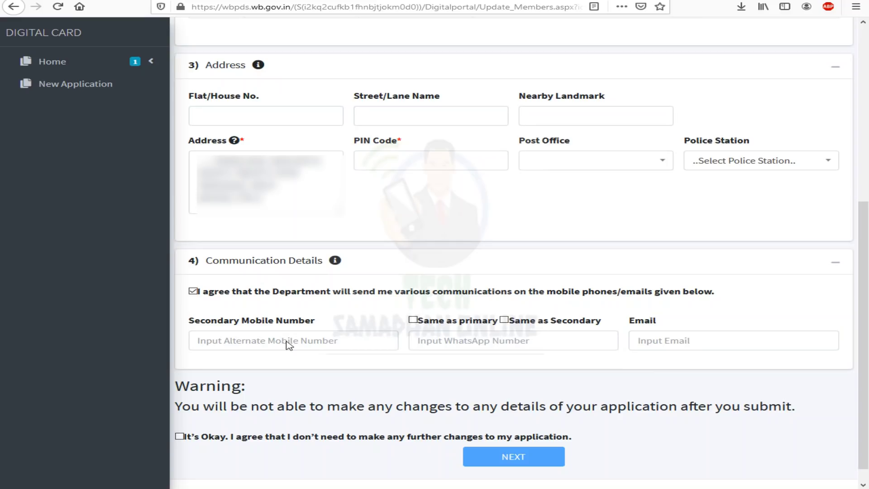
{"action": "mouse_move", "coordinate": [191, 331]}
{"action": "left_mouse_down"}
{"action": "mouse_move", "coordinate": [336, 355]}
{"action": "mouse_move", "coordinate": [392, 354]}
{"action": "left_mouse_up"}
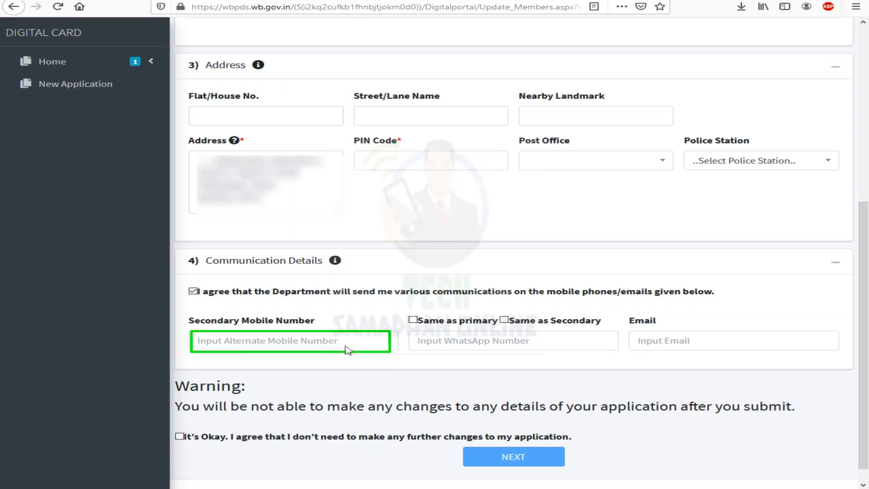
{"action": "left_click_drag", "start_coordinate": [232, 340], "coordinate": [323, 340]}
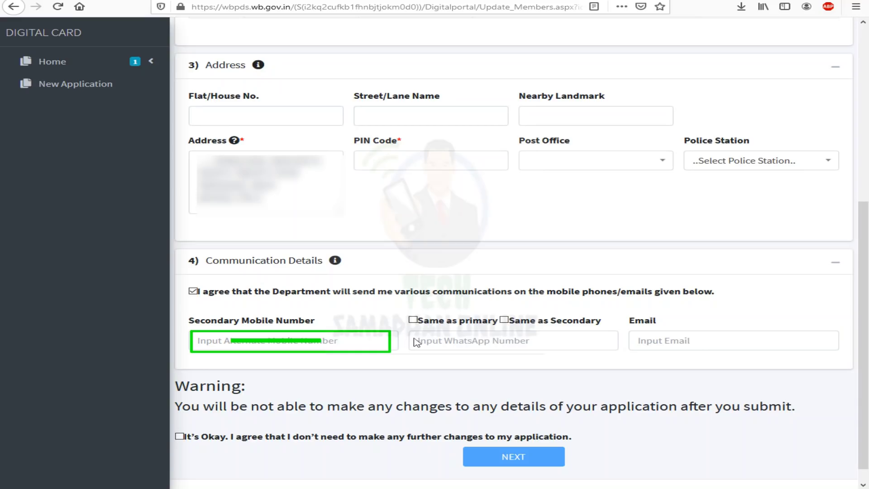
{"action": "mouse_move", "coordinate": [410, 331]}
{"action": "left_mouse_down"}
{"action": "mouse_move", "coordinate": [503, 349]}
{"action": "mouse_move", "coordinate": [609, 352]}
{"action": "left_mouse_up"}
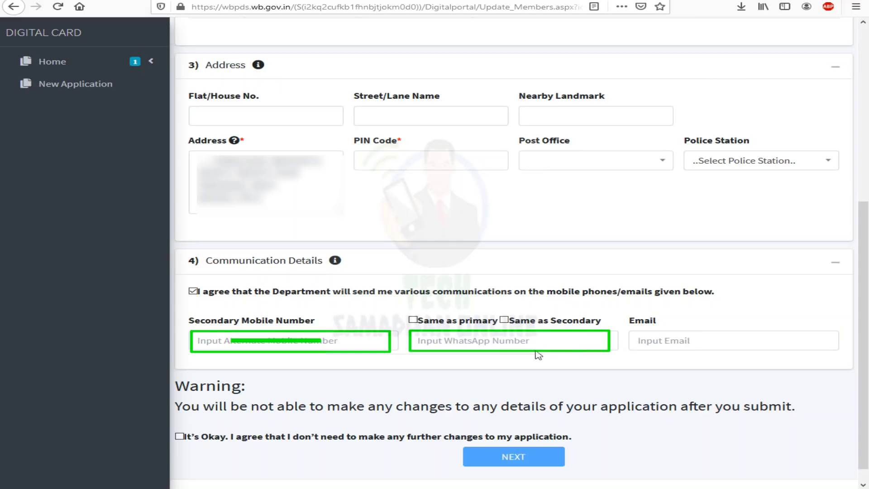
{"action": "left_click_drag", "start_coordinate": [492, 345], "coordinate": [548, 345]}
{"action": "left_click_drag", "start_coordinate": [629, 325], "coordinate": [678, 341]}
{"action": "left_click_drag", "start_coordinate": [732, 348], "coordinate": [843, 352]}
{"action": "left_click_drag", "start_coordinate": [666, 340], "coordinate": [769, 340]}
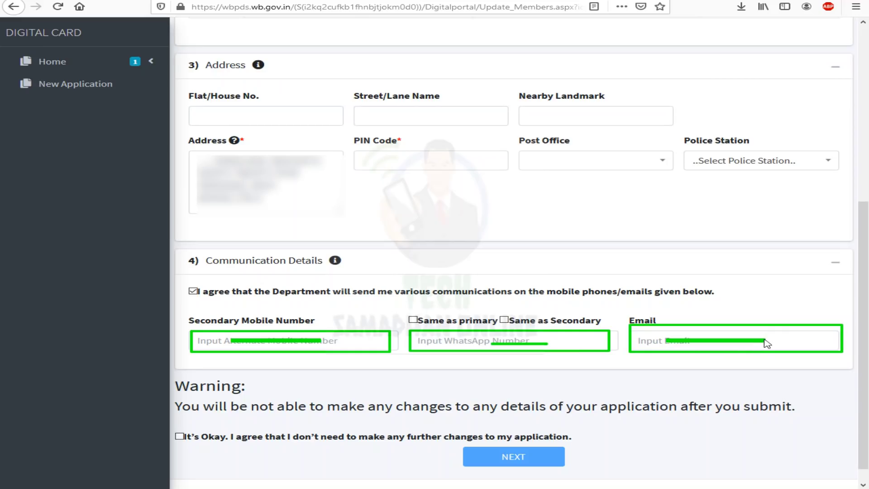
{"action": "key", "text": "Escape"}
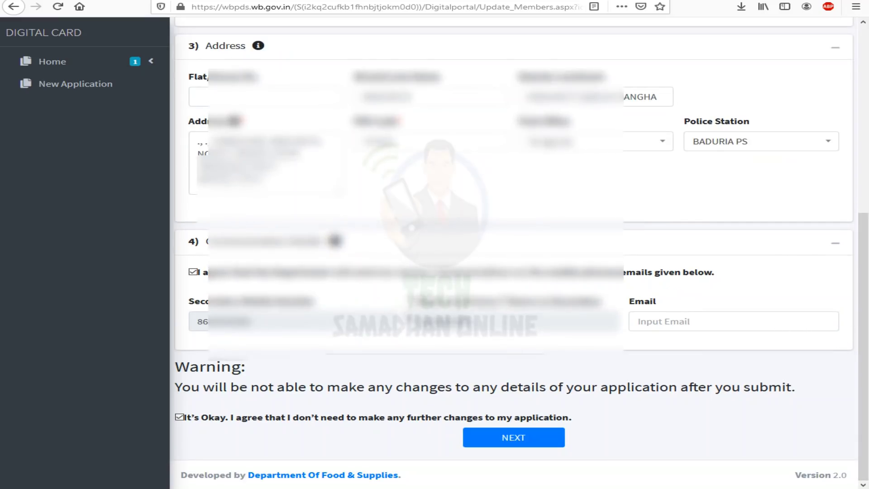
Step: Review the filled address and communication sections and submit the form with NEXT
{"action": "mouse_move", "coordinate": [192, 45]}
{"action": "left_mouse_down"}
{"action": "mouse_move", "coordinate": [815, 370]}
{"action": "mouse_move", "coordinate": [844, 447]}
{"action": "left_mouse_up"}
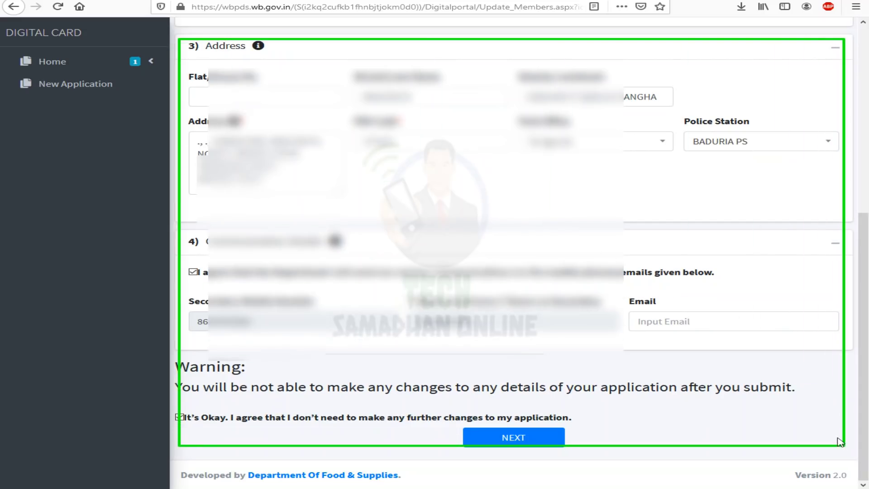
{"action": "left_click", "coordinate": [514, 438]}
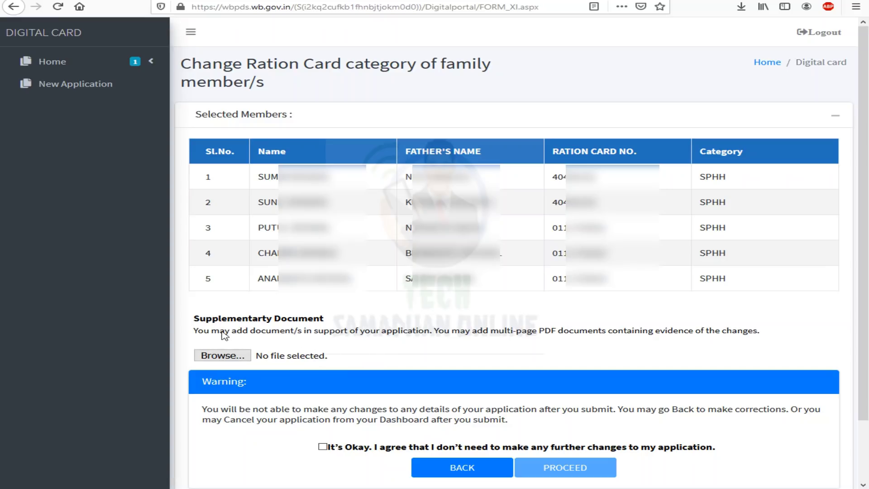
Step: Accept the 'It's Okay' no-further-changes agreement and proceed to the confirmation step
{"action": "mouse_move", "coordinate": [182, 306]}
{"action": "left_mouse_down"}
{"action": "mouse_move", "coordinate": [388, 361]}
{"action": "mouse_move", "coordinate": [765, 366]}
{"action": "left_mouse_up"}
{"action": "left_click_drag", "start_coordinate": [192, 341], "coordinate": [249, 365]}
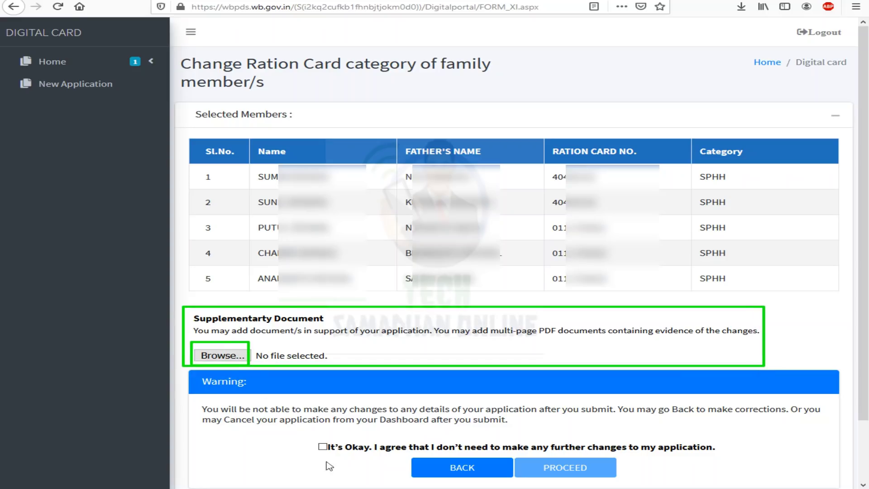
{"action": "mouse_move", "coordinate": [190, 309]}
{"action": "left_mouse_down"}
{"action": "mouse_move", "coordinate": [376, 358]}
{"action": "mouse_move", "coordinate": [765, 365]}
{"action": "left_mouse_up"}
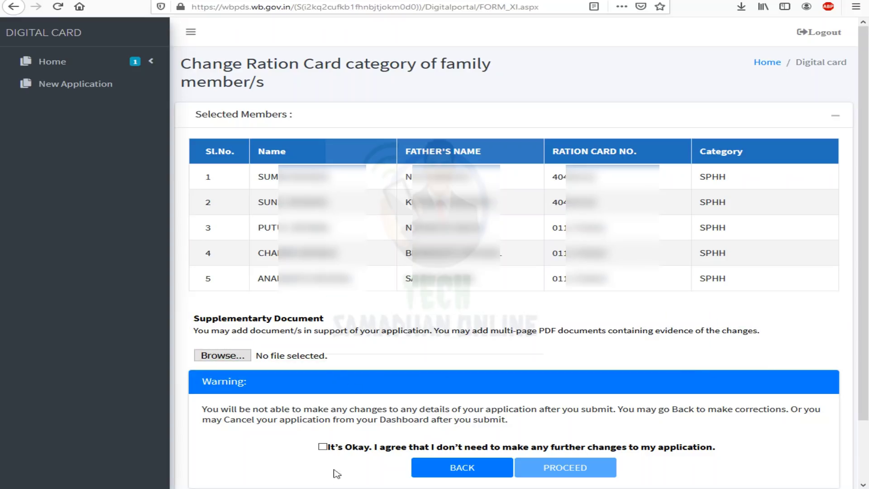
{"action": "left_click", "coordinate": [322, 447]}
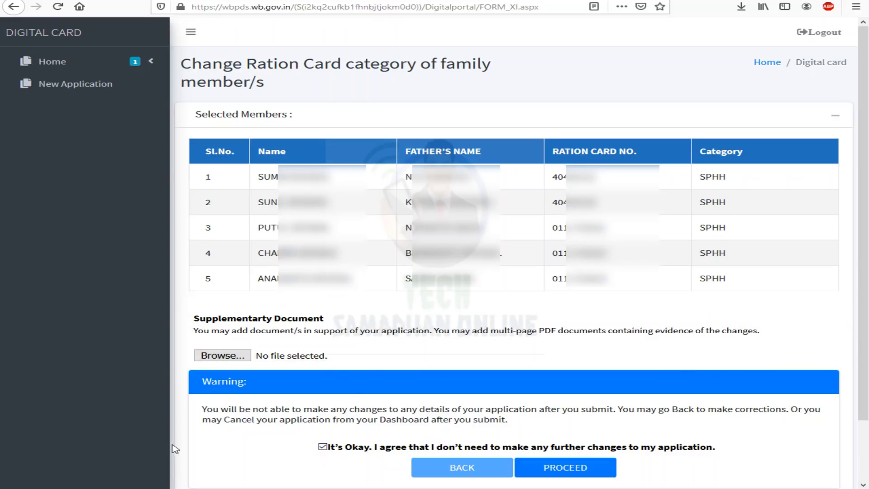
{"action": "left_click", "coordinate": [593, 472]}
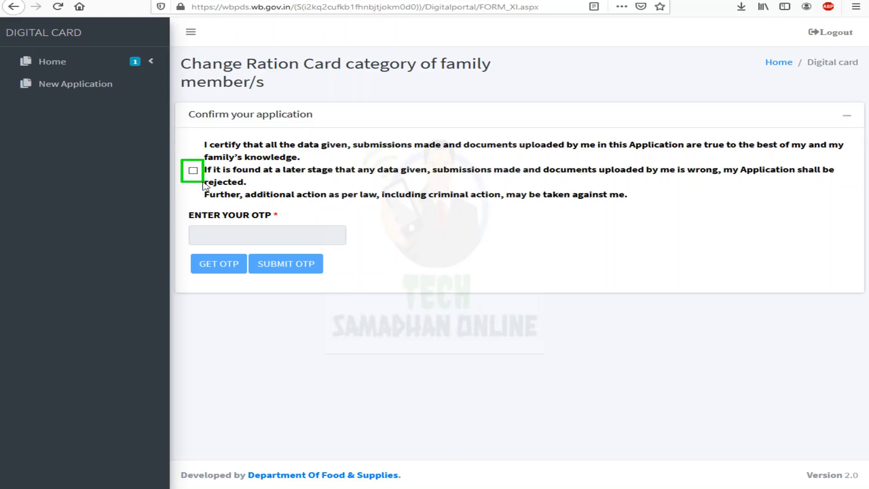
Step: Tick the certification declaration, request an OTP, and submit the received code
{"action": "left_click", "coordinate": [194, 173]}
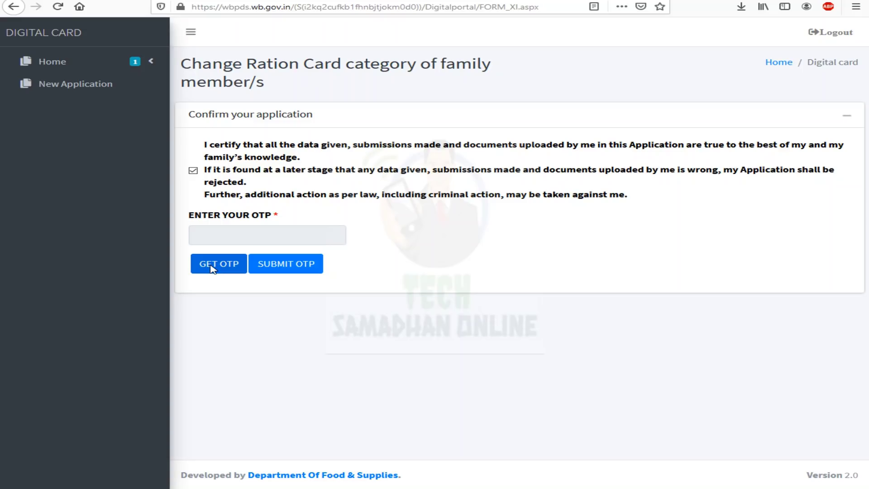
{"action": "left_click", "coordinate": [211, 266]}
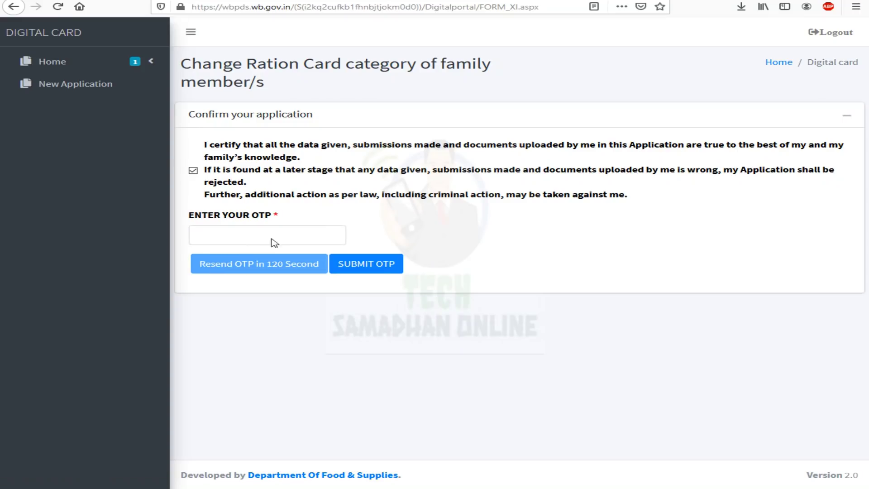
{"action": "left_click", "coordinate": [217, 238]}
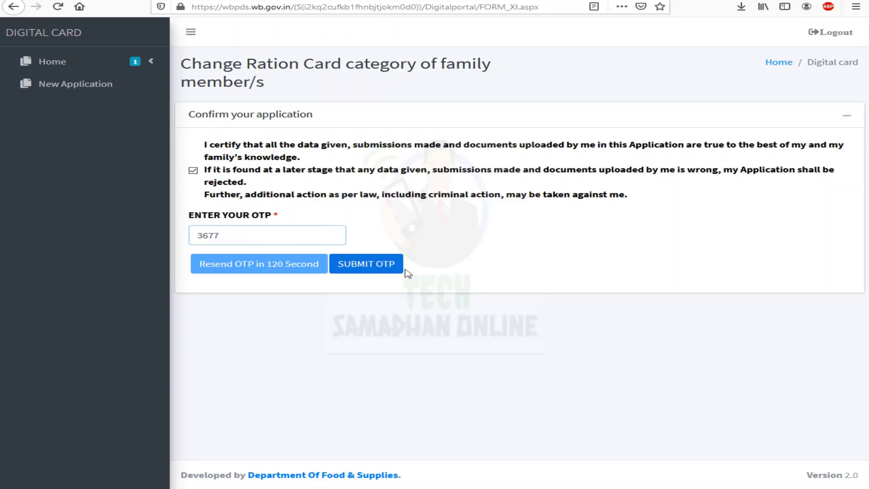
{"action": "left_click", "coordinate": [373, 270]}
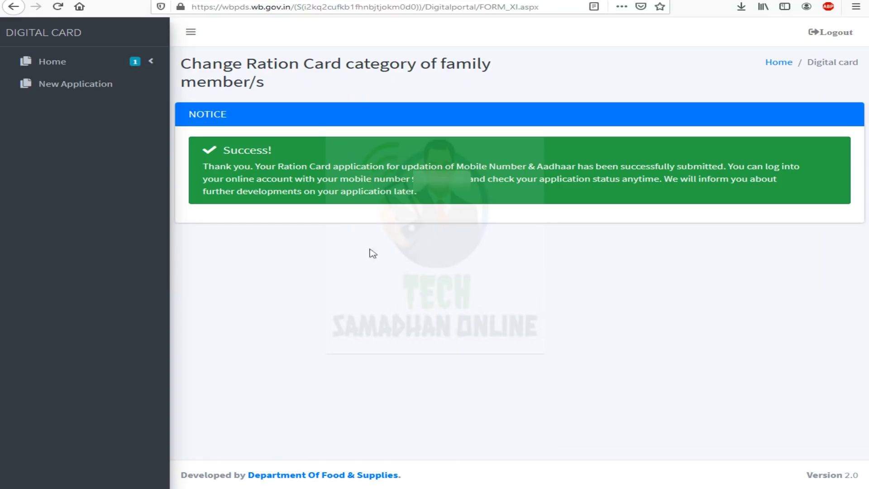
{"action": "left_click_drag", "start_coordinate": [484, 206], "coordinate": [850, 211]}
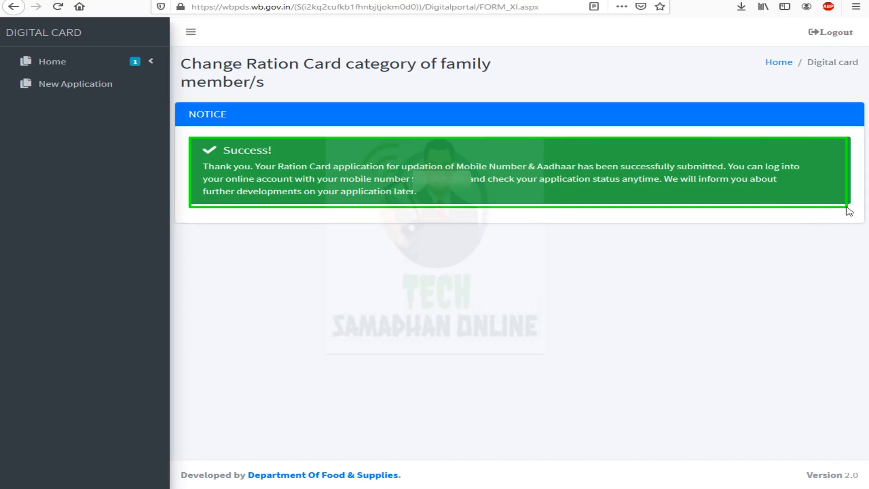